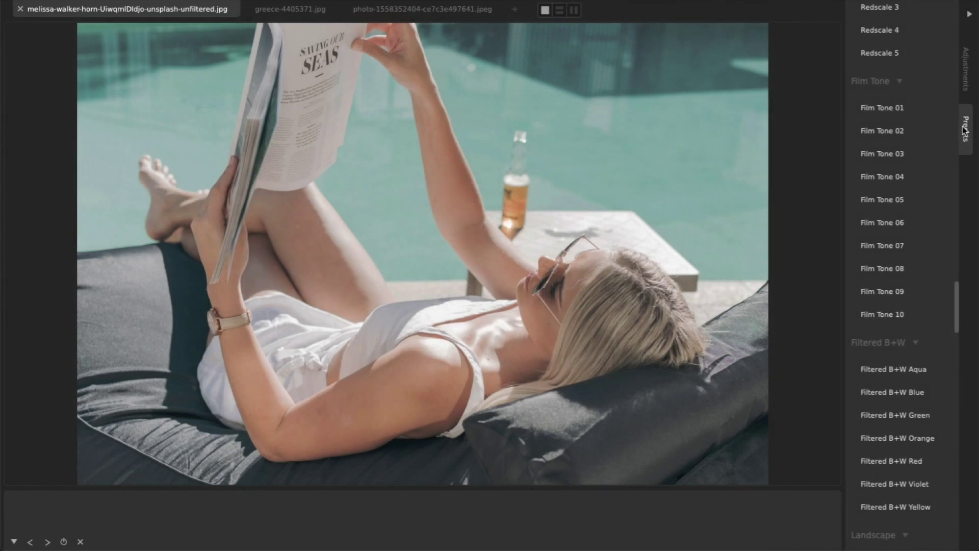
Try the Film Tone 03 preset on the poolside reading photo.
click(968, 79)
click(967, 126)
mouse_move(882, 109)
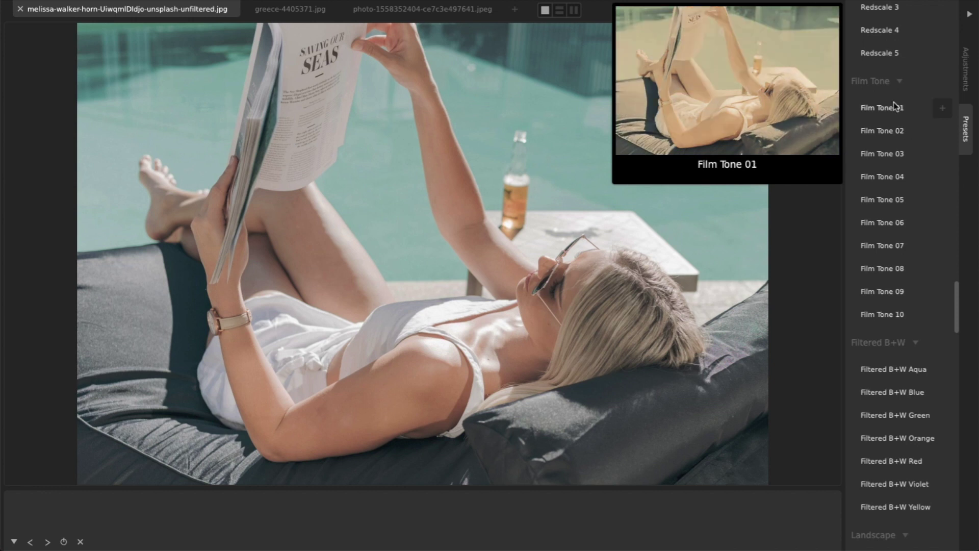
click(888, 156)
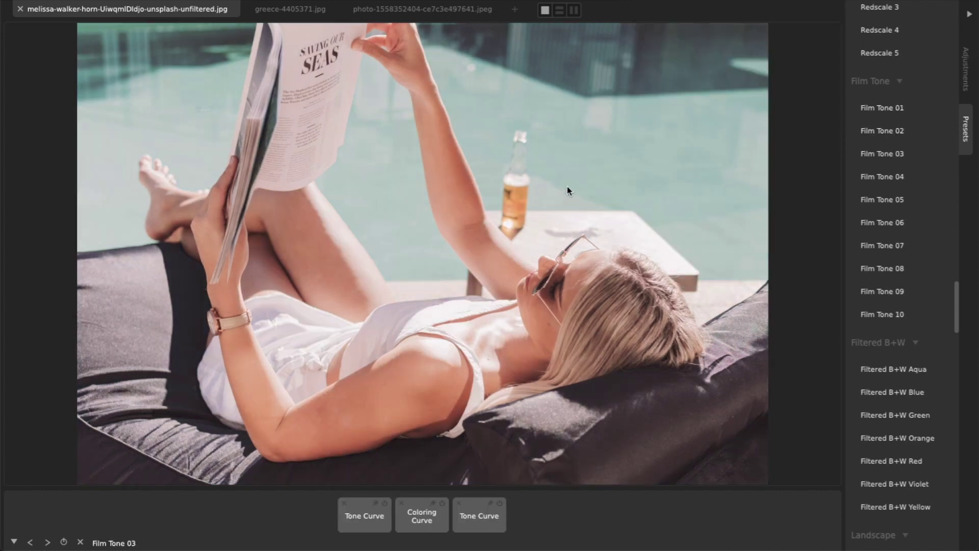
Compare the greece beach and freckled portrait photos, then give the poolside photo Film Tone 07.
click(304, 11)
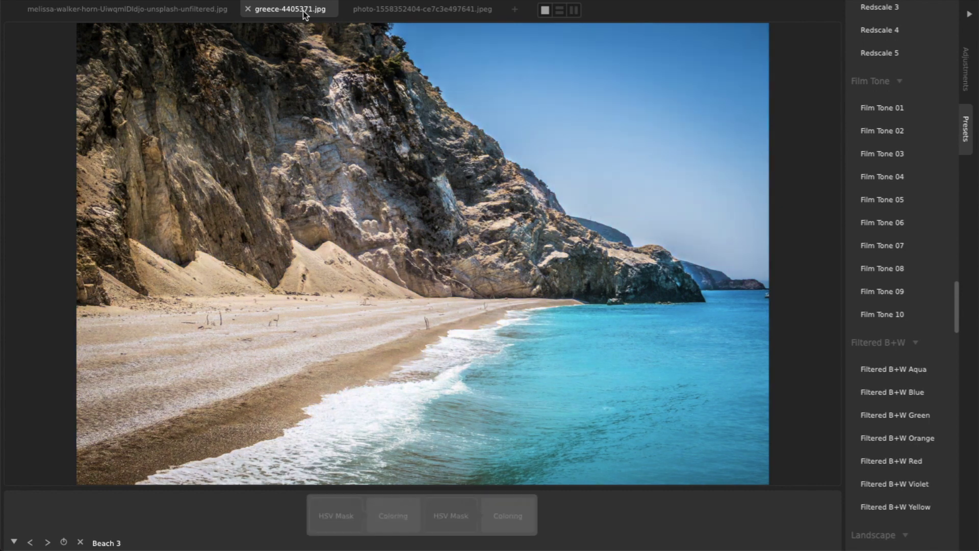
click(380, 9)
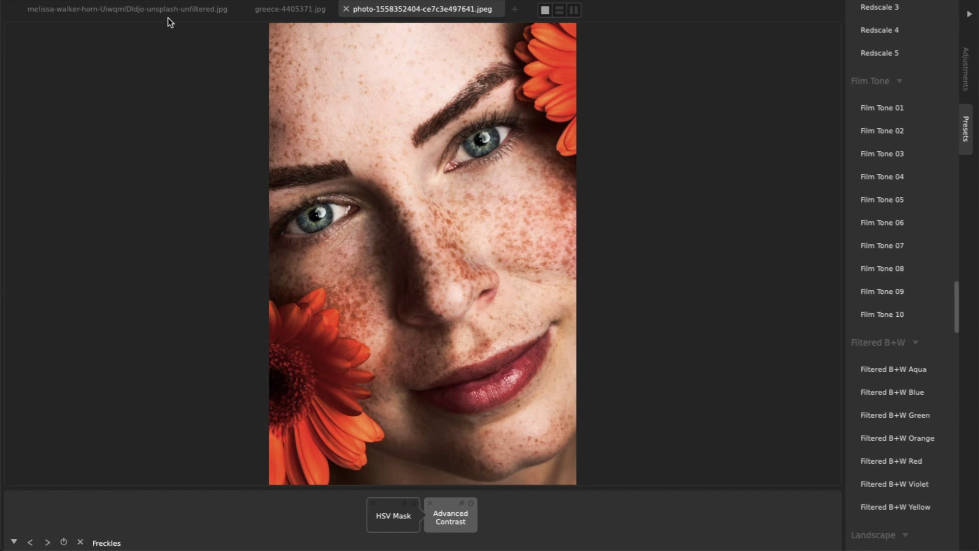
click(170, 10)
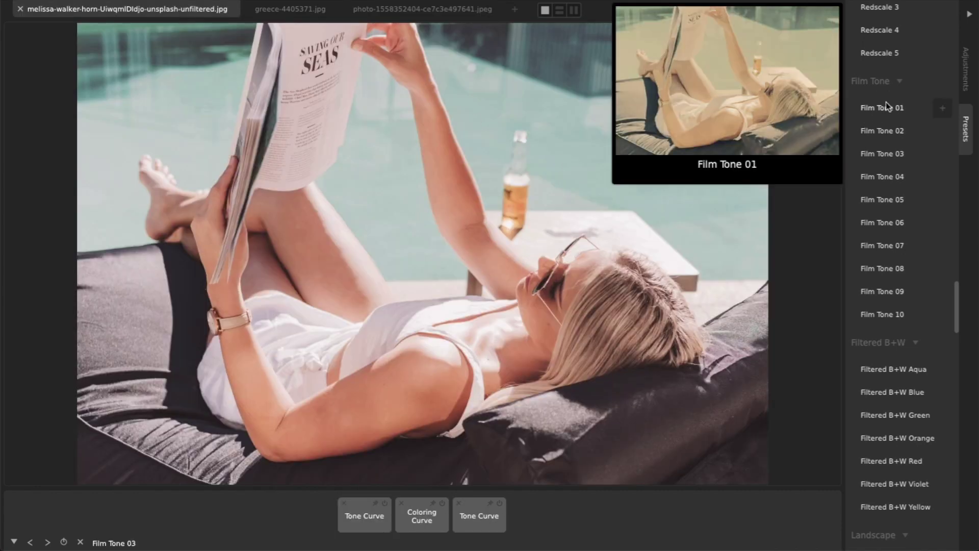
mouse_move(883, 199)
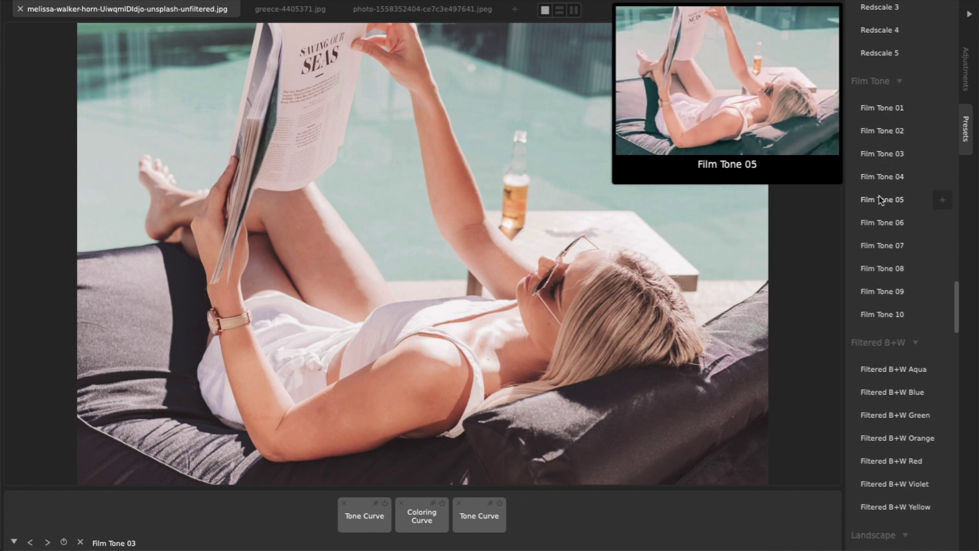
click(878, 245)
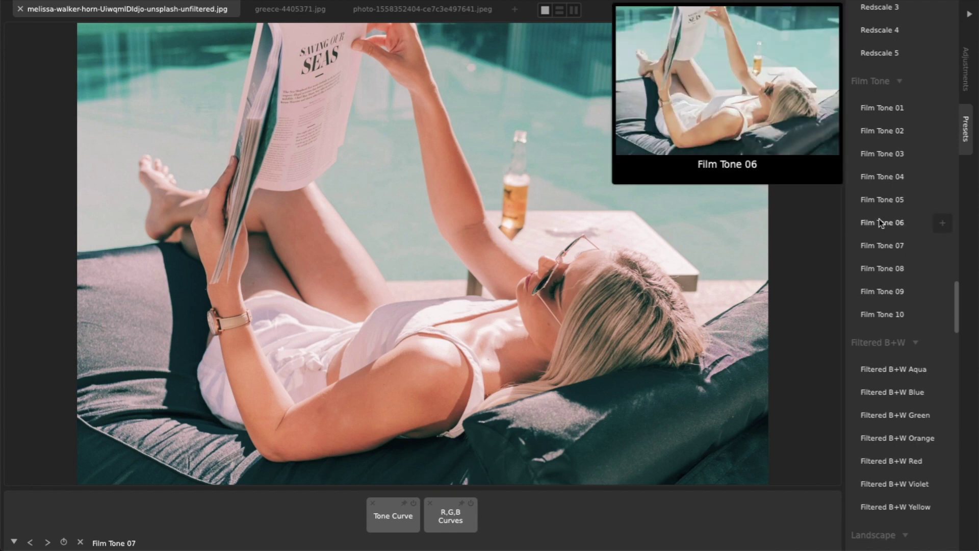
scroll(876, 220, up, 10)
scroll(878, 222, up, 5)
scroll(879, 222, up, 5)
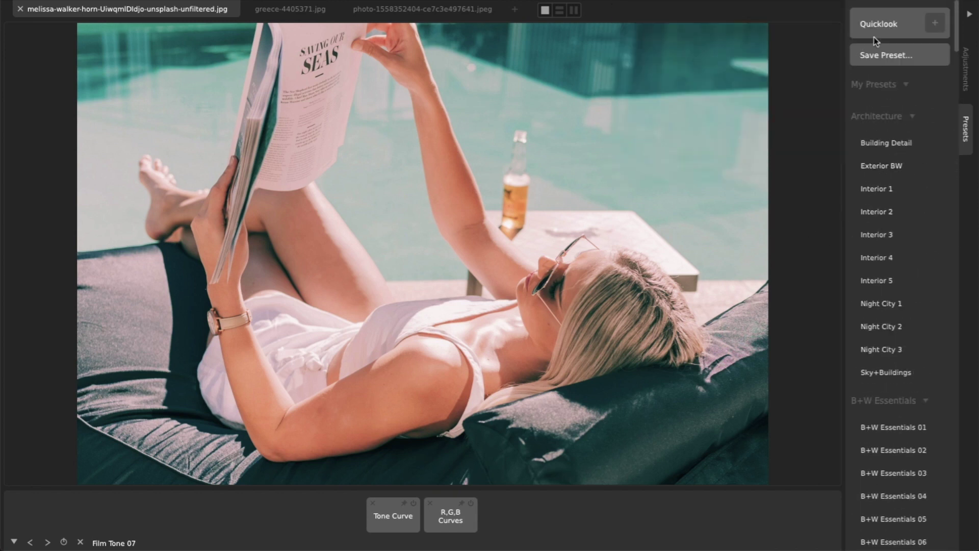
Apply False Night 4 from Quicklook, then step through Haze G to Landscape BW 2.
click(882, 25)
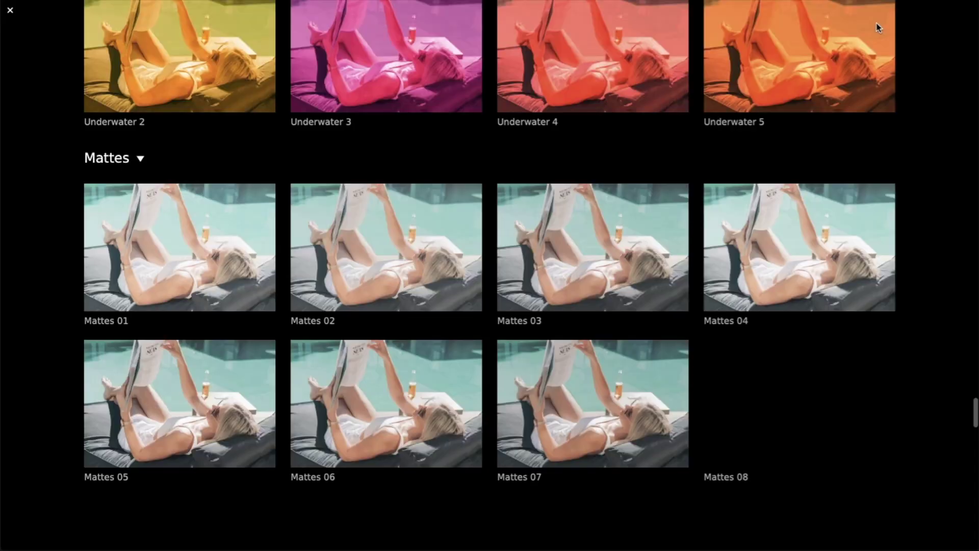
scroll(614, 235, up, 5)
scroll(615, 236, up, 3)
scroll(614, 229, up, 1)
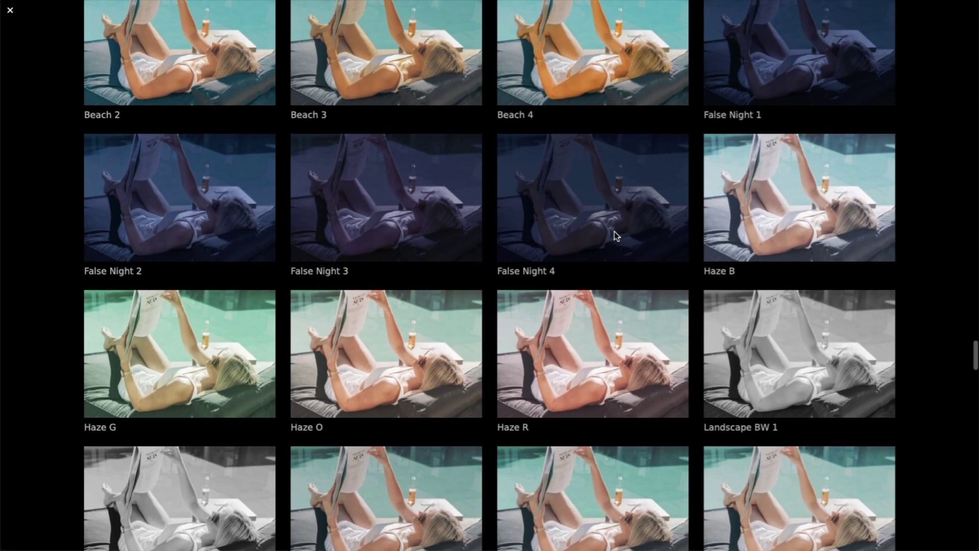
click(614, 220)
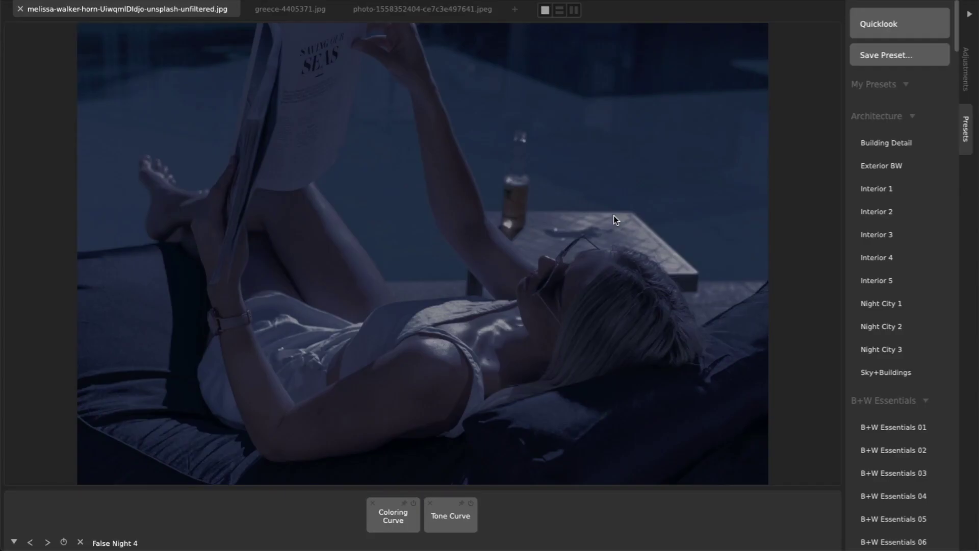
key(Right)
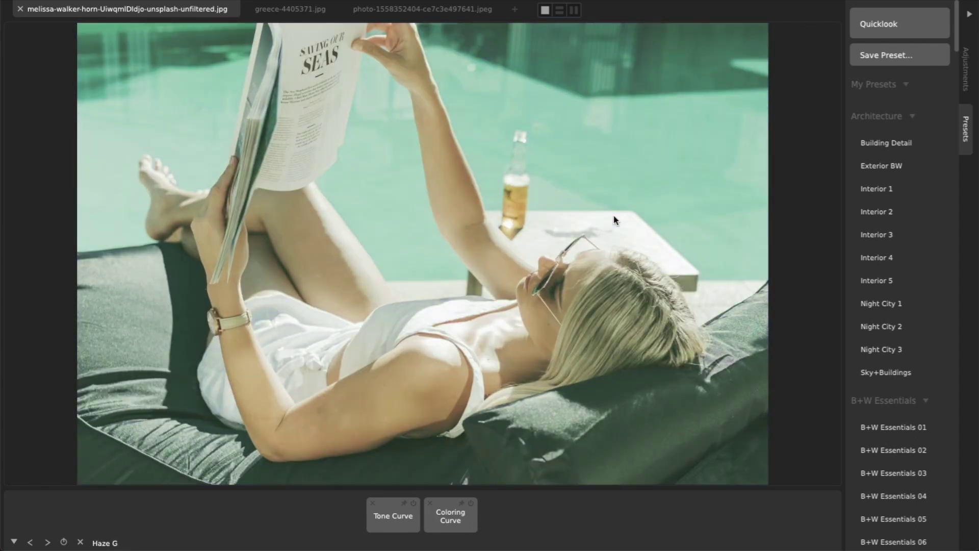
key(Right)
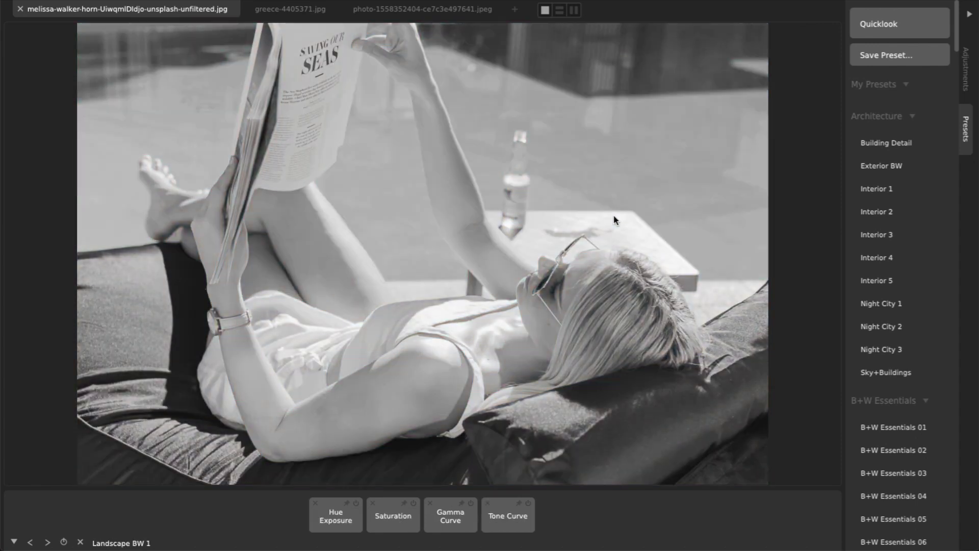
key(Right)
key(Right)
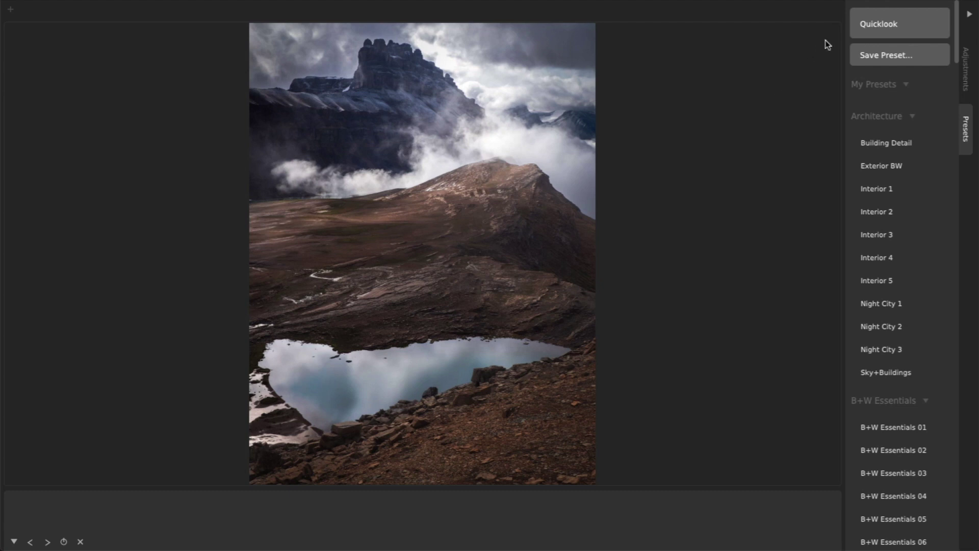
Choose Landscape Matte 4 from the Quicklook preset grid for the mountain lake photo.
click(872, 25)
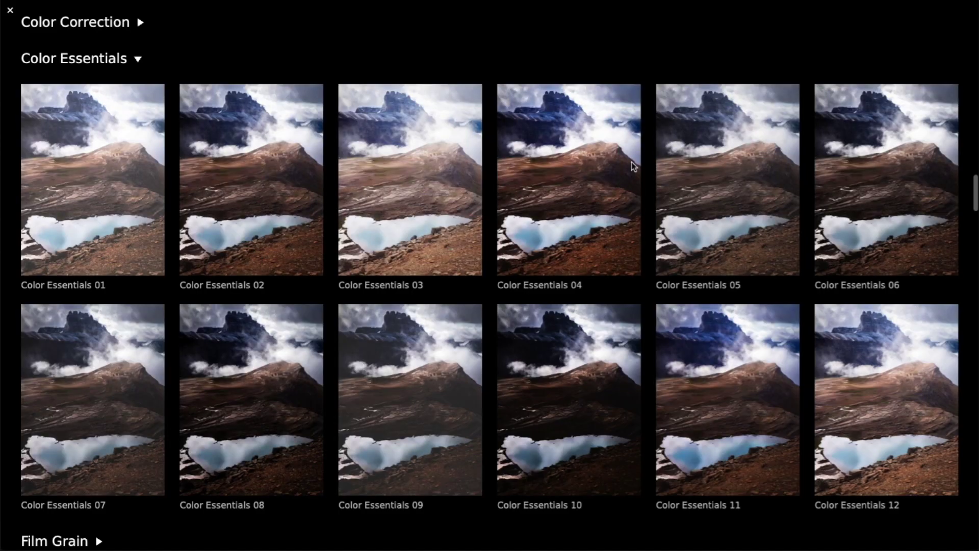
scroll(631, 162, down, 5)
scroll(631, 161, down, 3)
scroll(631, 162, down, 5)
scroll(631, 161, down, 2)
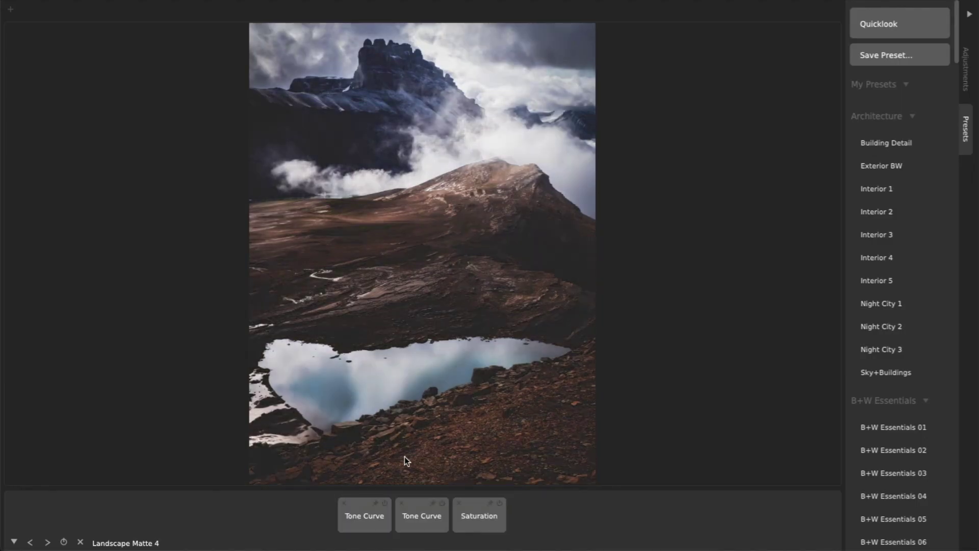
Reshape the lower and upper parts of the first tone curve.
click(356, 523)
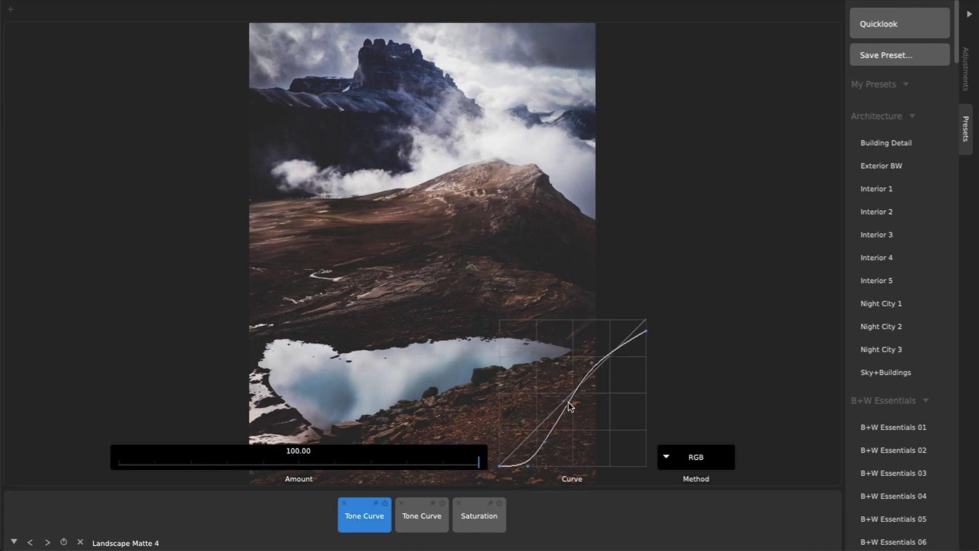
mouse_move(569, 406)
mouse_down()
mouse_move(552, 391)
mouse_move(564, 400)
mouse_up()
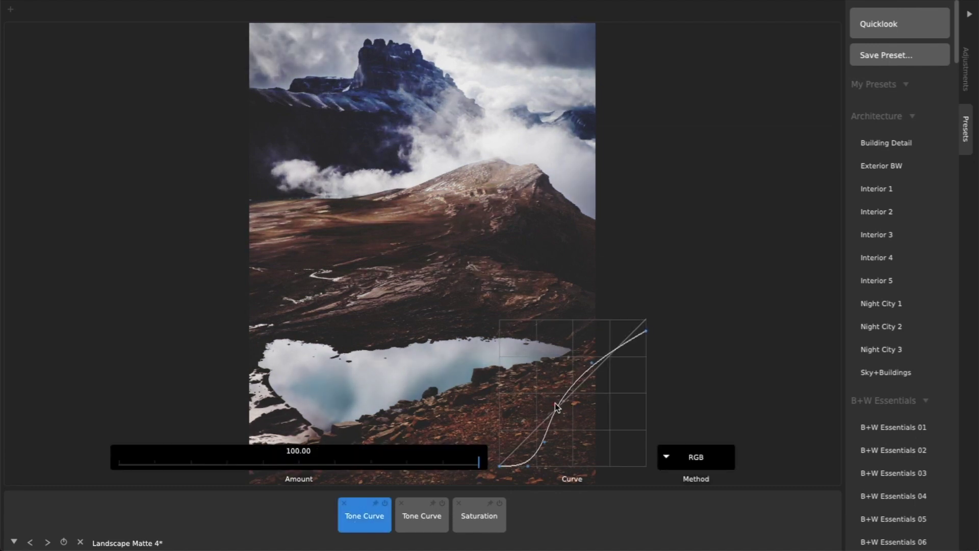
drag(593, 371, 614, 363)
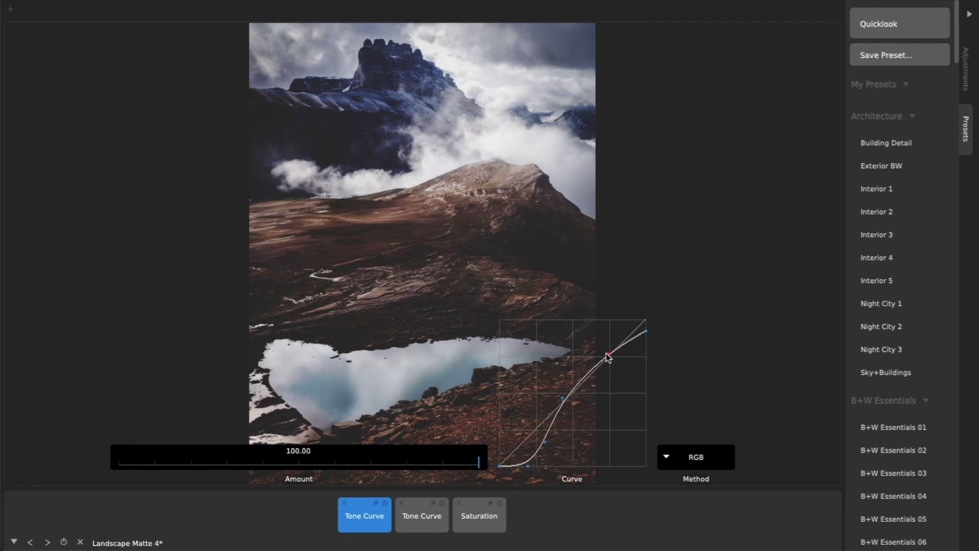
Lower the saturation amount to about 36.7.
click(478, 515)
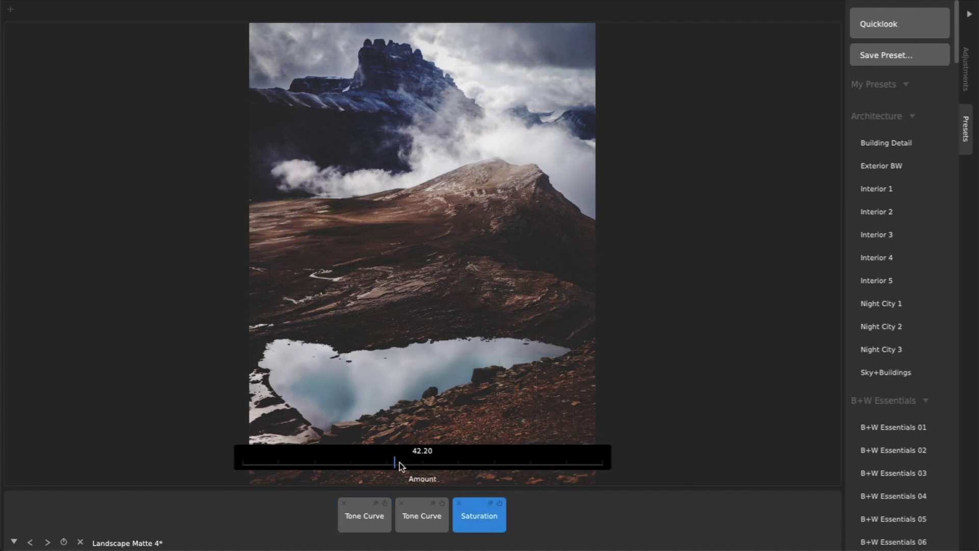
mouse_move(398, 465)
mouse_down()
mouse_move(378, 464)
mouse_move(401, 462)
mouse_up()
click(548, 511)
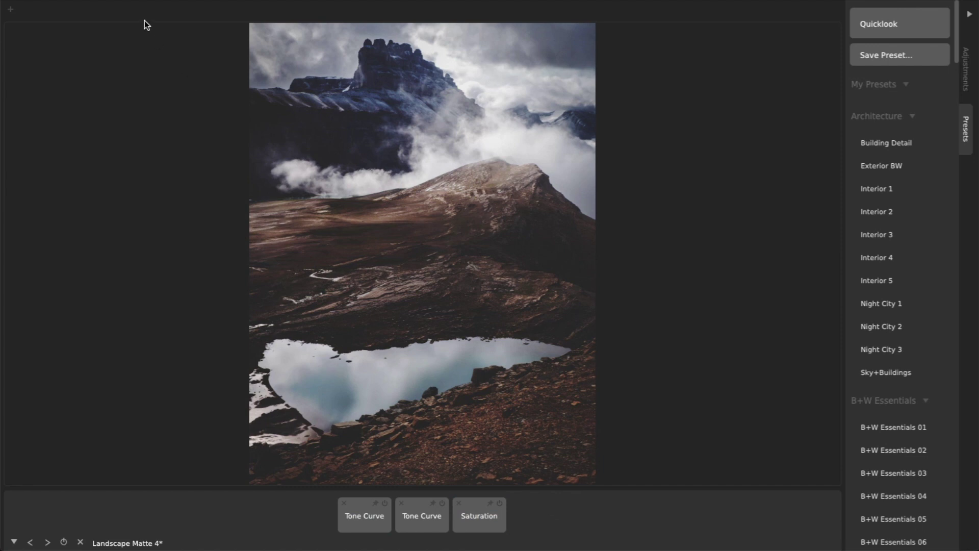
Save the current look from the File menu as preset 'My Landscape Matte'.
click(129, 3)
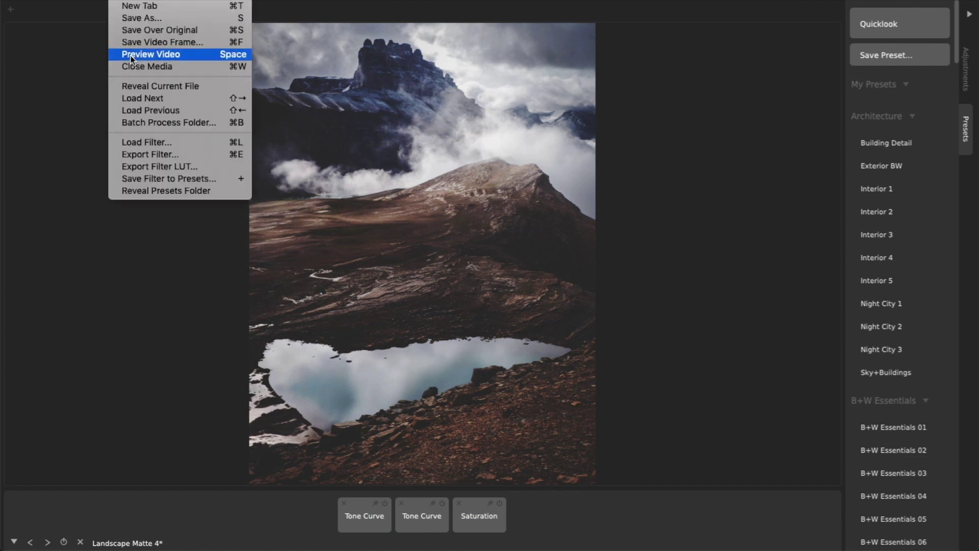
click(145, 180)
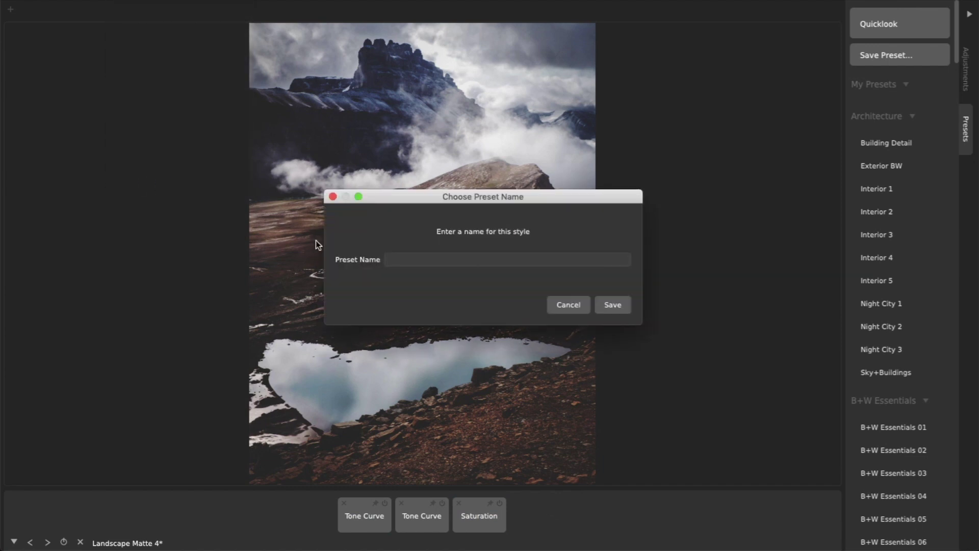
text(My )
text(Landscape Ma)
text(tte)
click(616, 306)
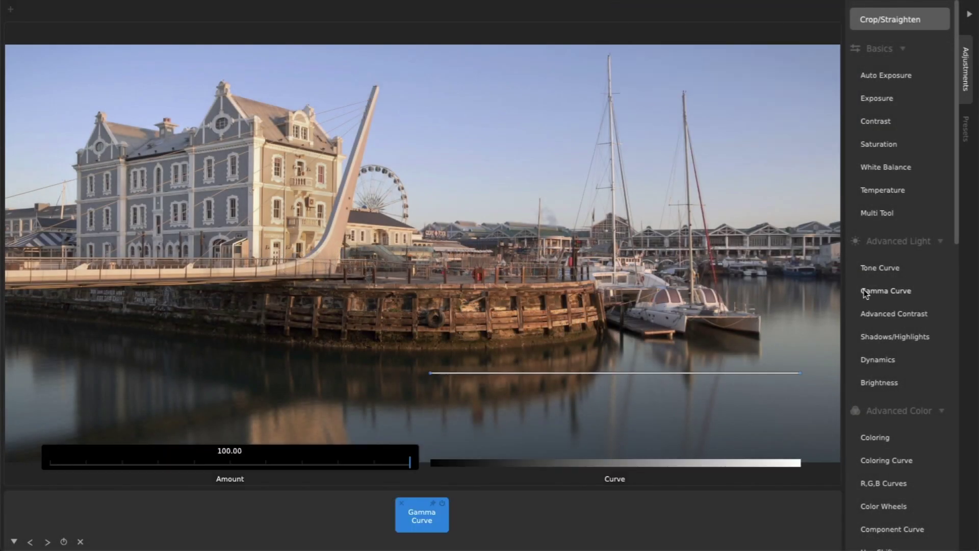
Bend the gamma curve into an S, and add a tone curve with a raised black point.
drag(629, 377, 491, 429)
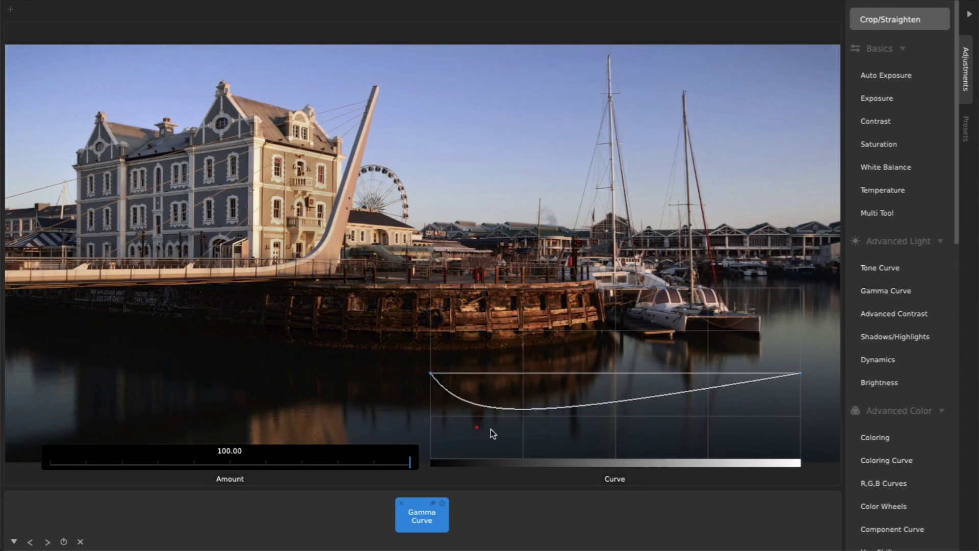
drag(618, 408, 697, 356)
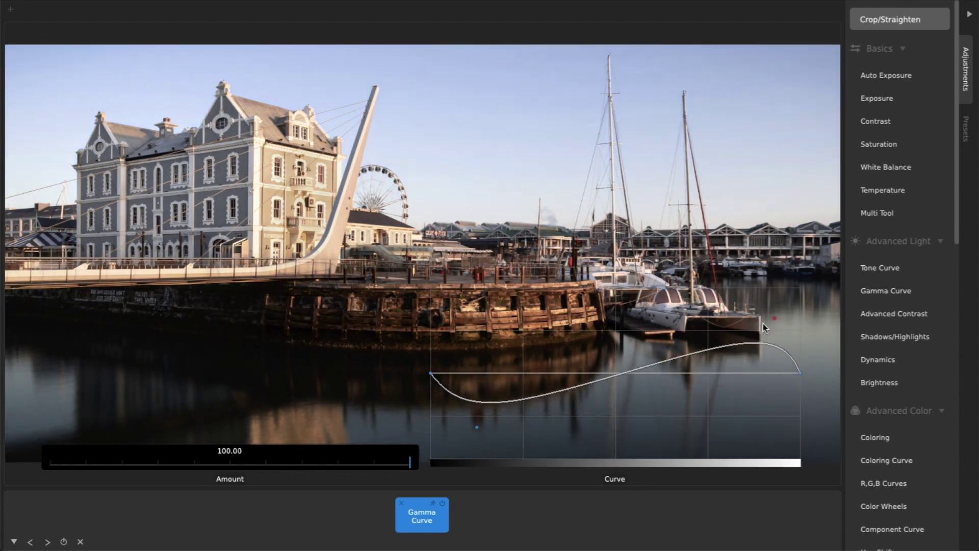
click(874, 270)
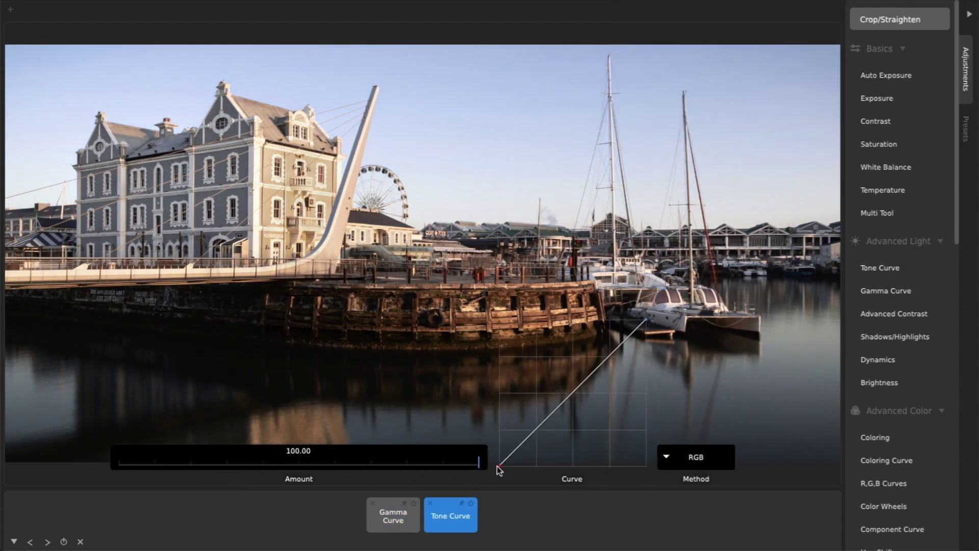
mouse_move(499, 464)
mouse_down()
mouse_move(494, 439)
mouse_move(496, 450)
mouse_up()
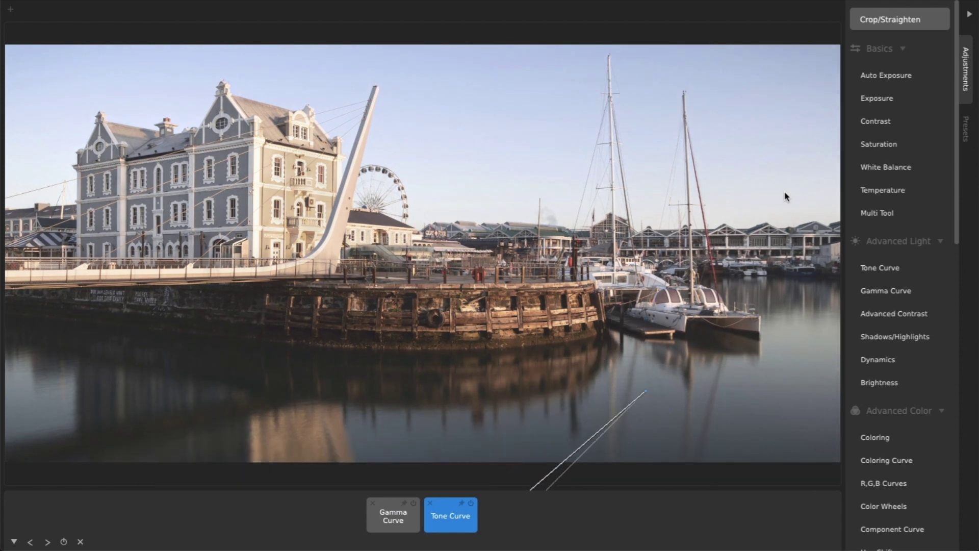
Add a Saturation adjustment with its amount raised to about 56.
click(867, 143)
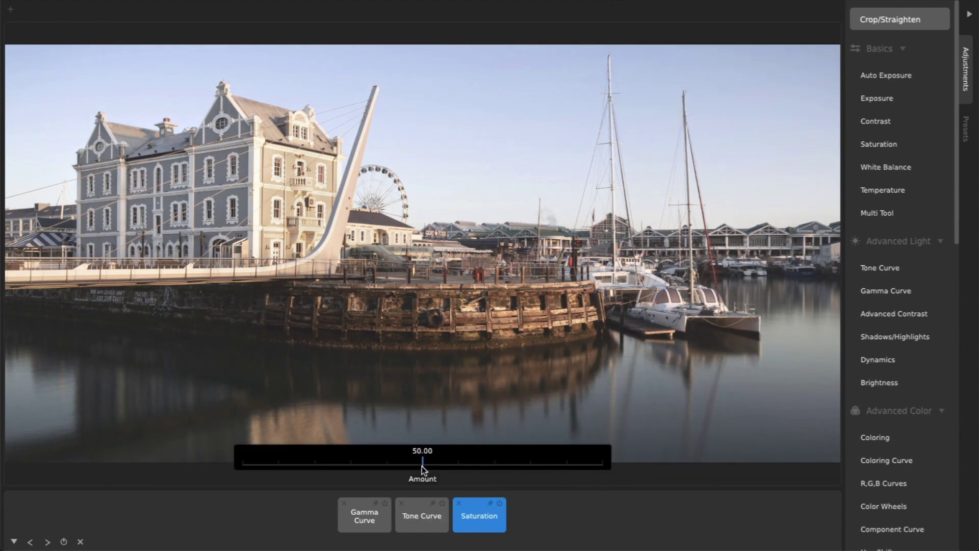
drag(422, 463, 458, 459)
click(565, 510)
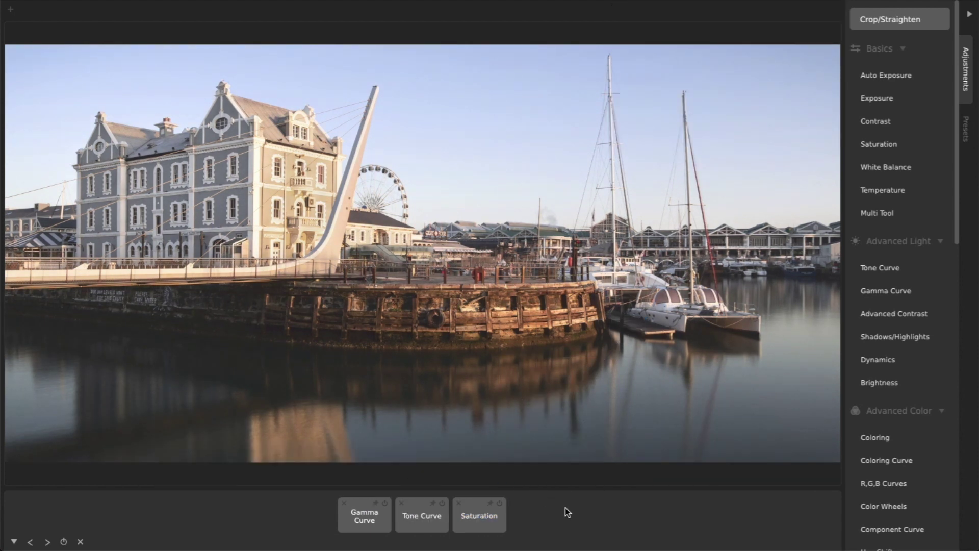
Move the tone curve before the gamma curve and select both curve tiles.
click(434, 526)
drag(434, 527, 422, 516)
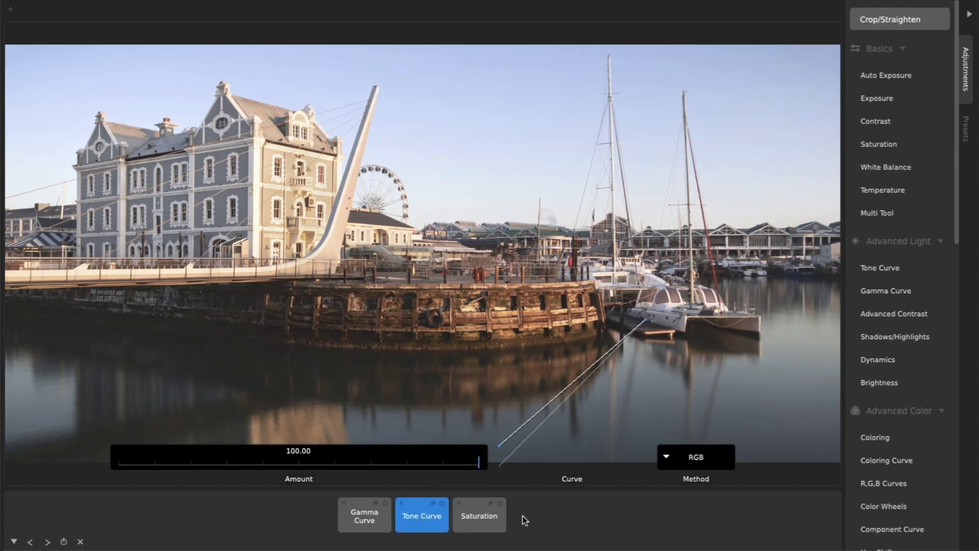
click(384, 528)
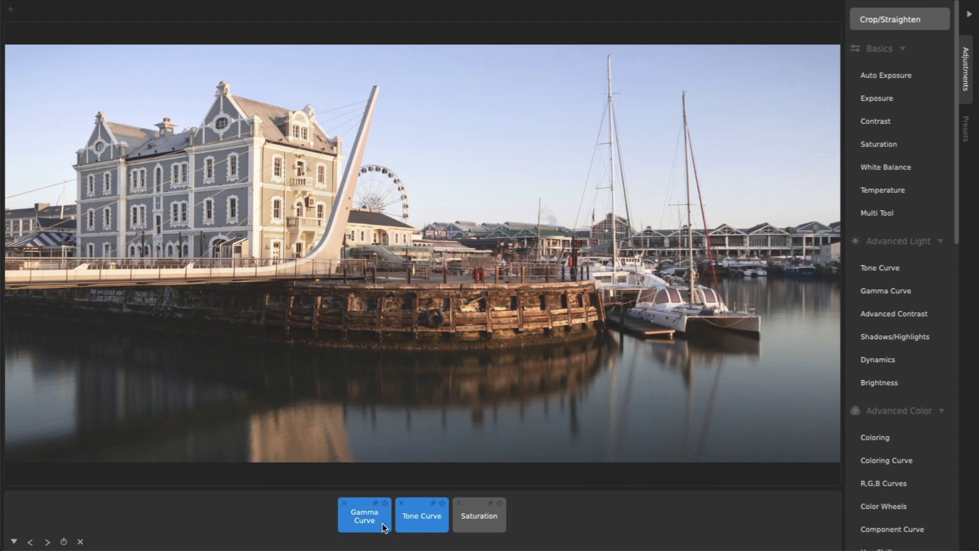
Nest the gamma and tone curves into a tile named 'Matte' and test its Amount.
click(165, 2)
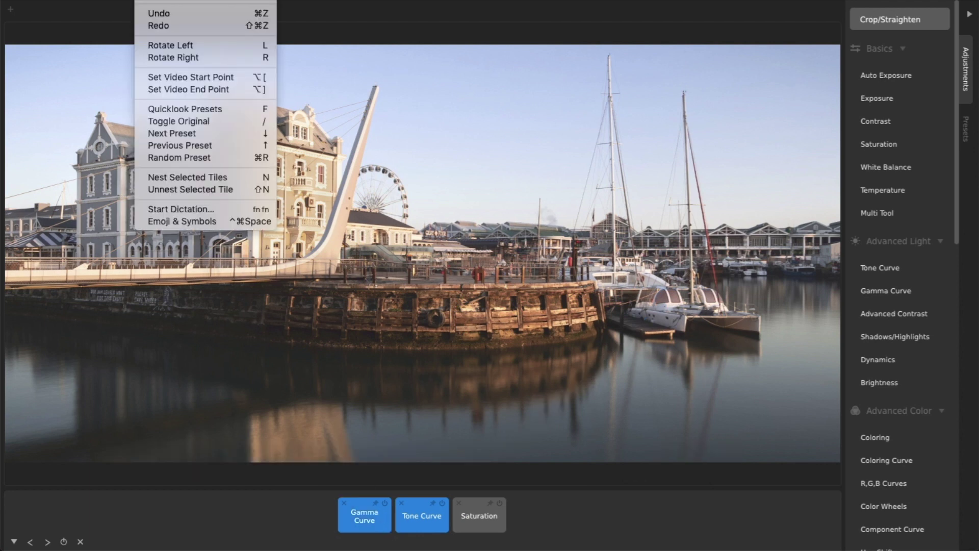
click(172, 178)
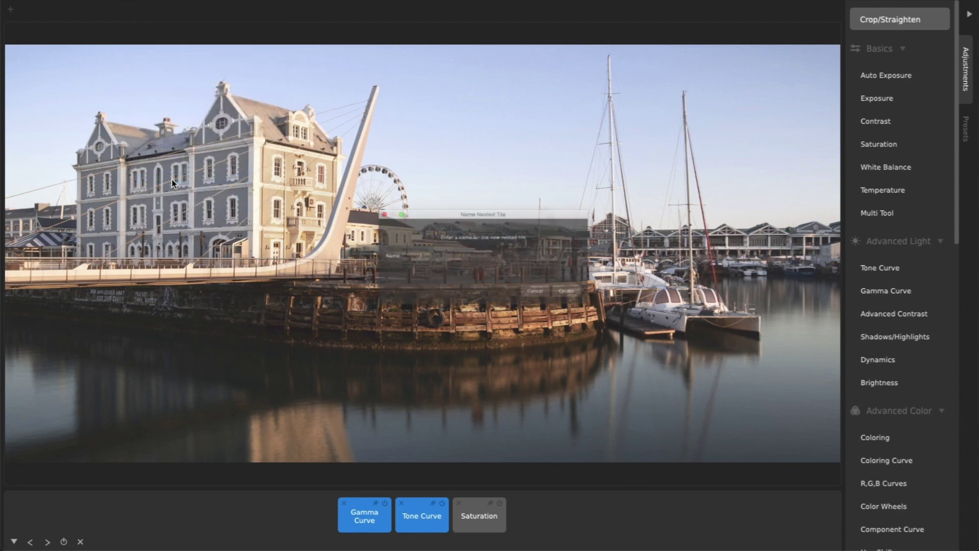
text(Matte)
key(Return)
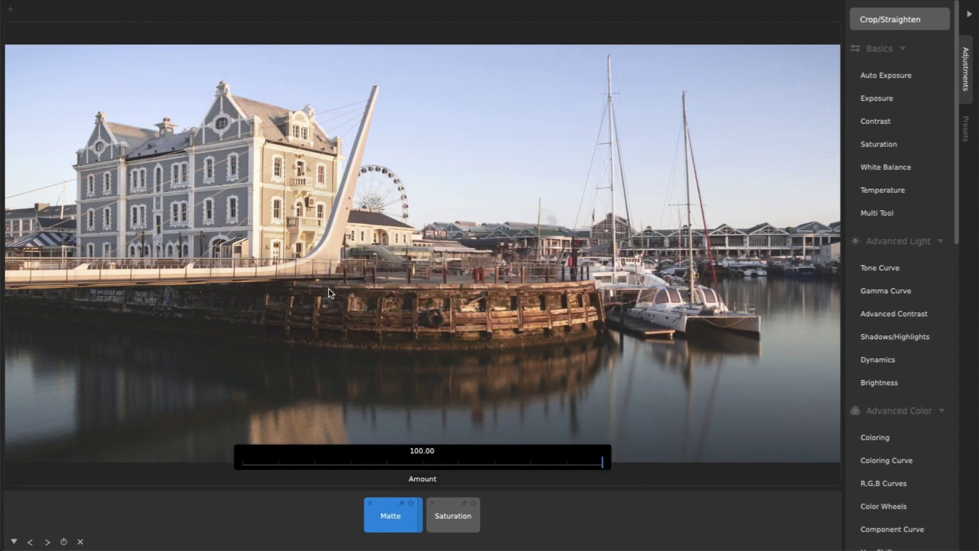
mouse_move(576, 461)
mouse_down()
mouse_move(632, 464)
mouse_move(527, 442)
mouse_move(466, 451)
mouse_move(645, 461)
mouse_up()
Close the Matte settings and save the look from the Presets list as 'Custom Preset'.
click(583, 502)
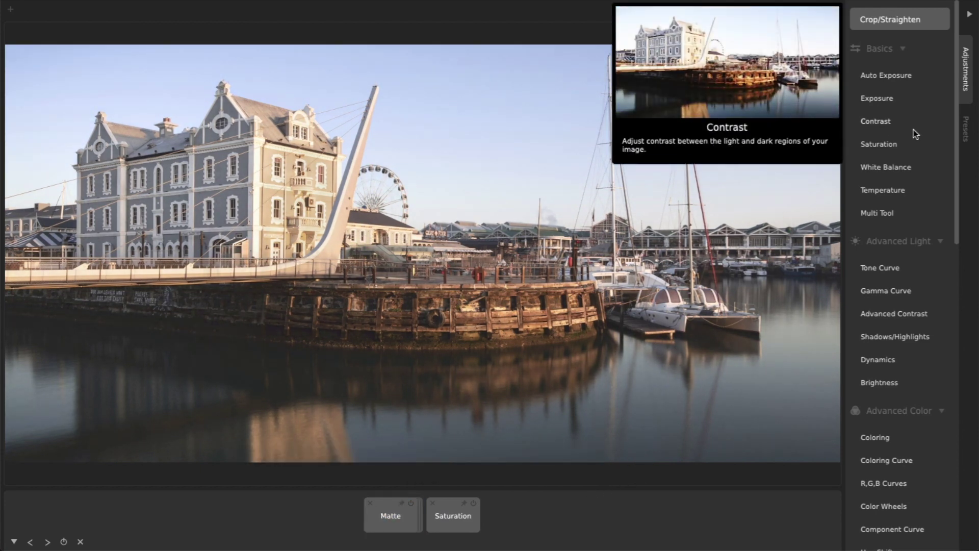
click(966, 123)
click(897, 61)
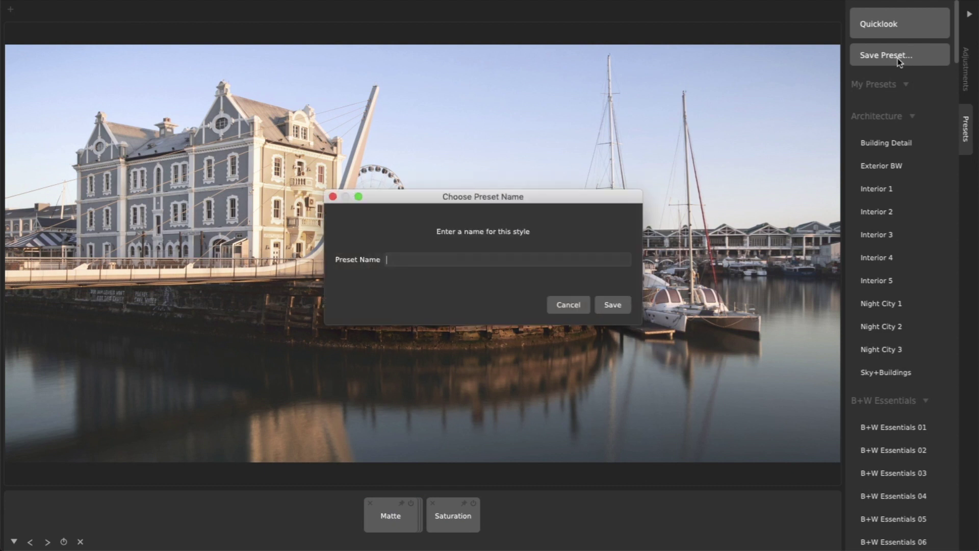
text(Custom )
text(Preset)
click(617, 304)
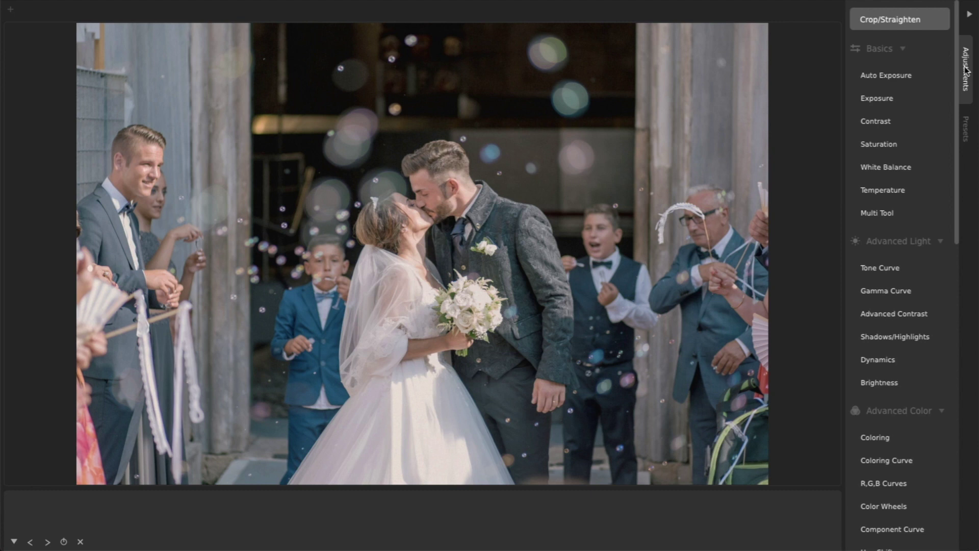
Apply My Favorite Tools to the wedding photo and review its Exposure, Contrast, Saturation, White Balance, Temperature.
click(966, 131)
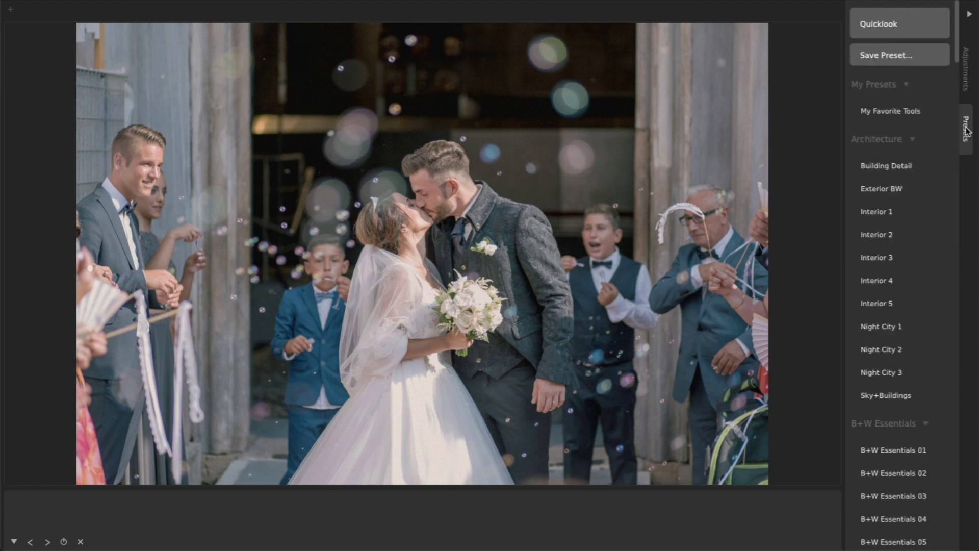
click(877, 111)
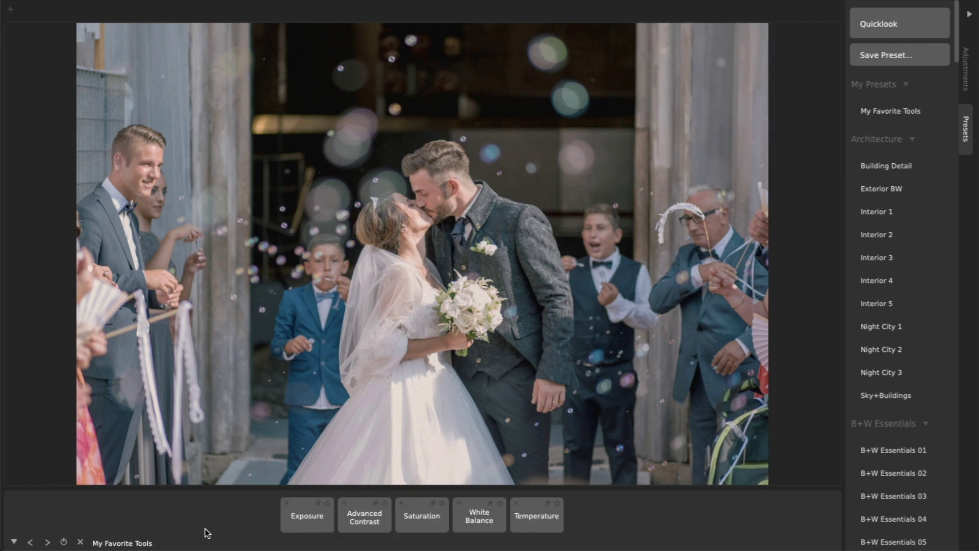
click(63, 541)
click(302, 524)
click(376, 519)
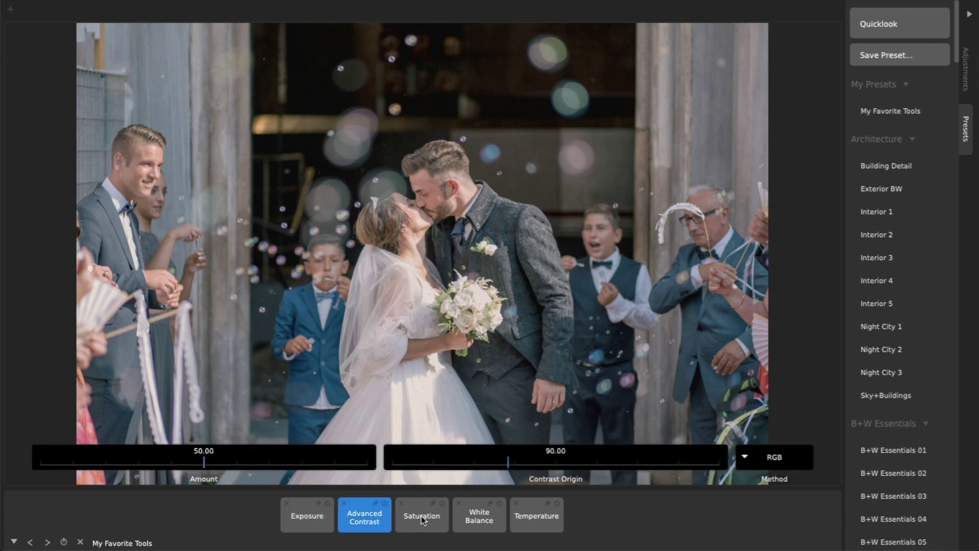
click(422, 520)
click(472, 522)
click(531, 520)
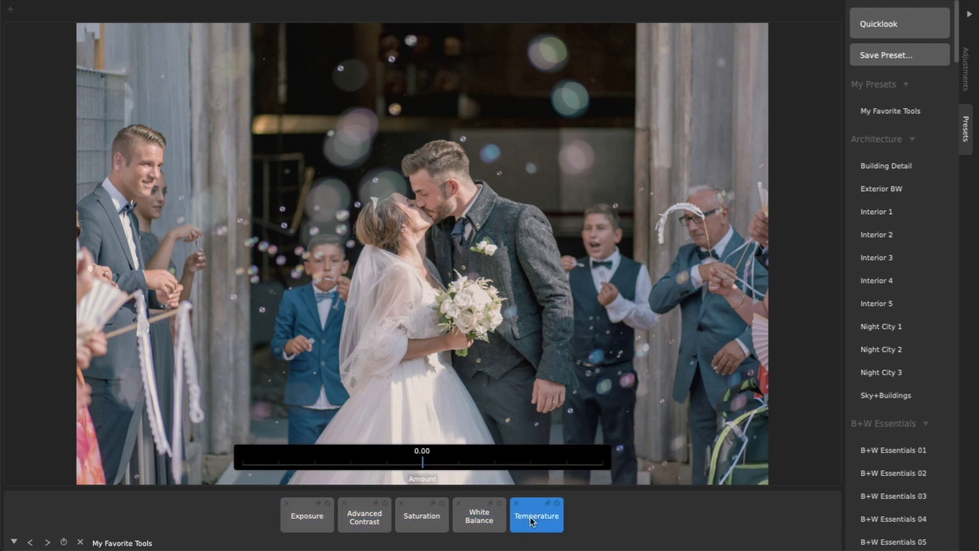
click(583, 513)
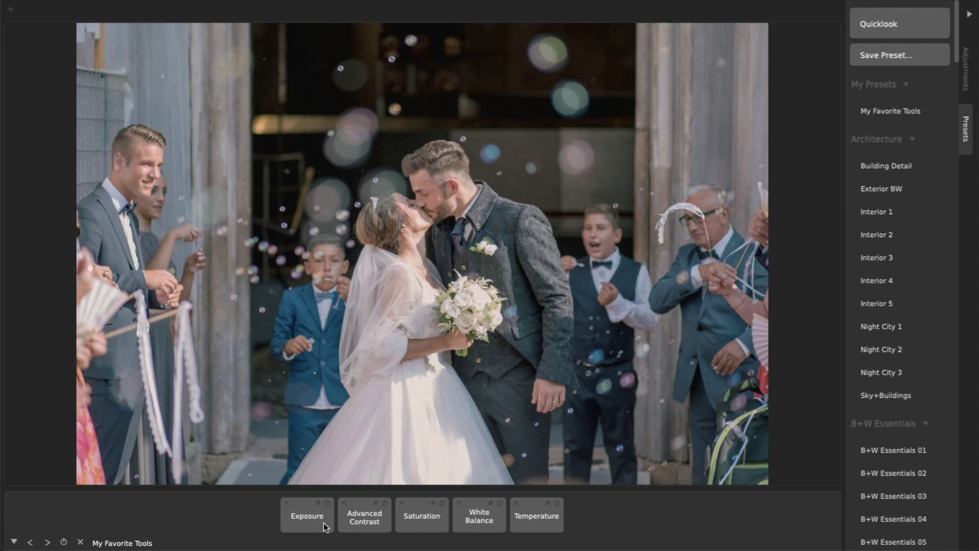
Raise Advanced Contrast to about 60, nudge saturation up, and warm temperature to 24.67.
click(350, 522)
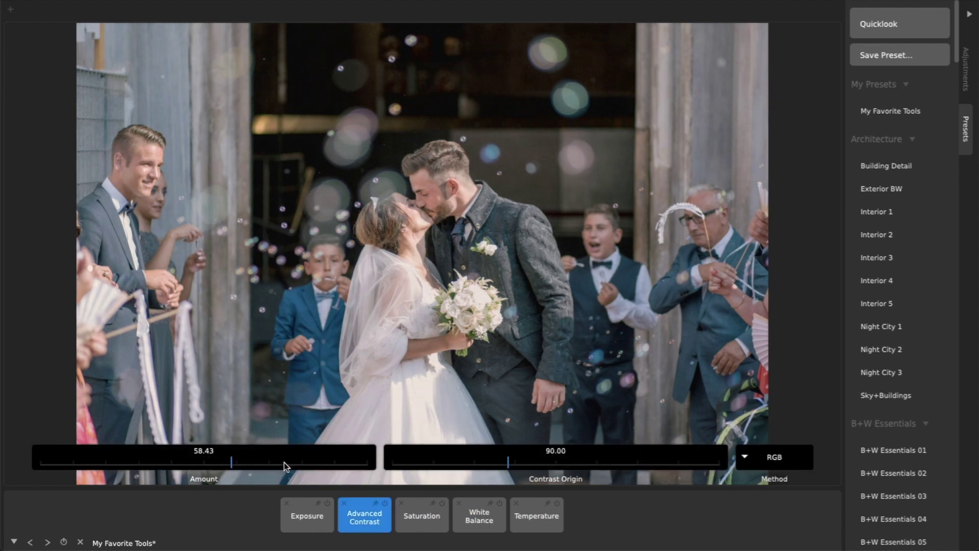
drag(284, 462, 318, 462)
click(433, 524)
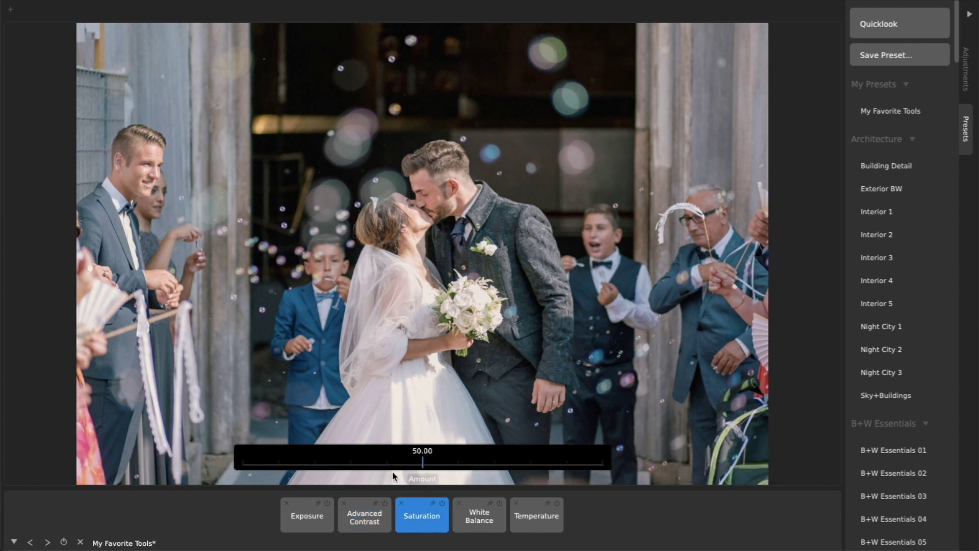
scroll(391, 460, up, 2)
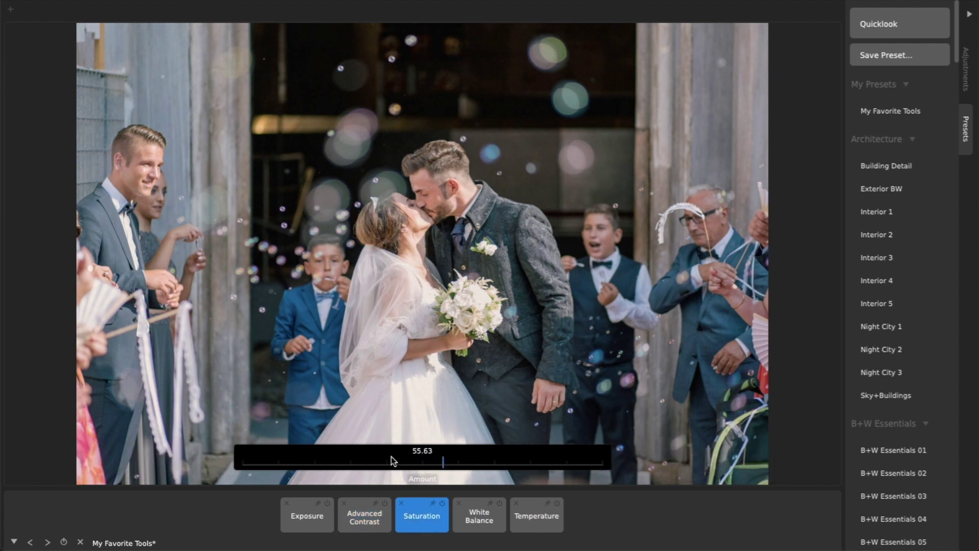
click(475, 514)
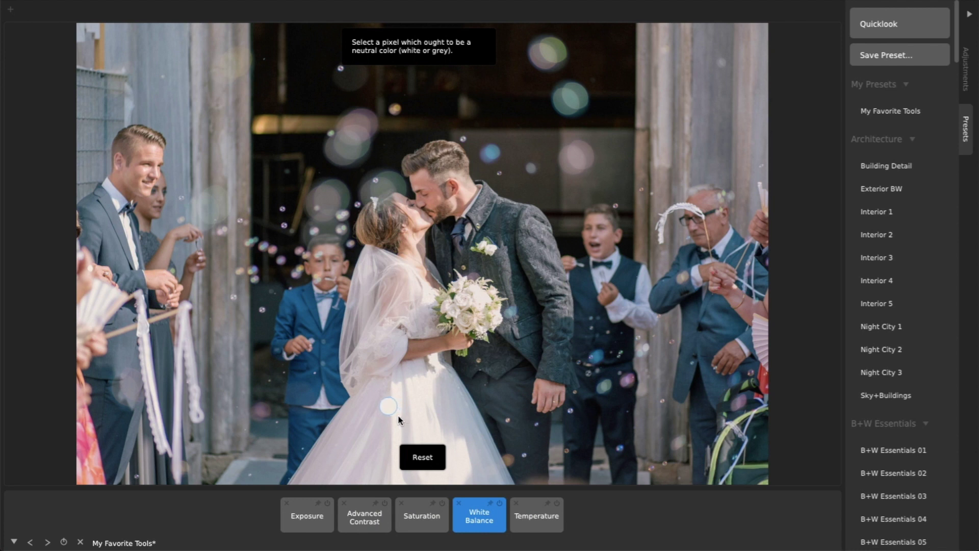
click(526, 516)
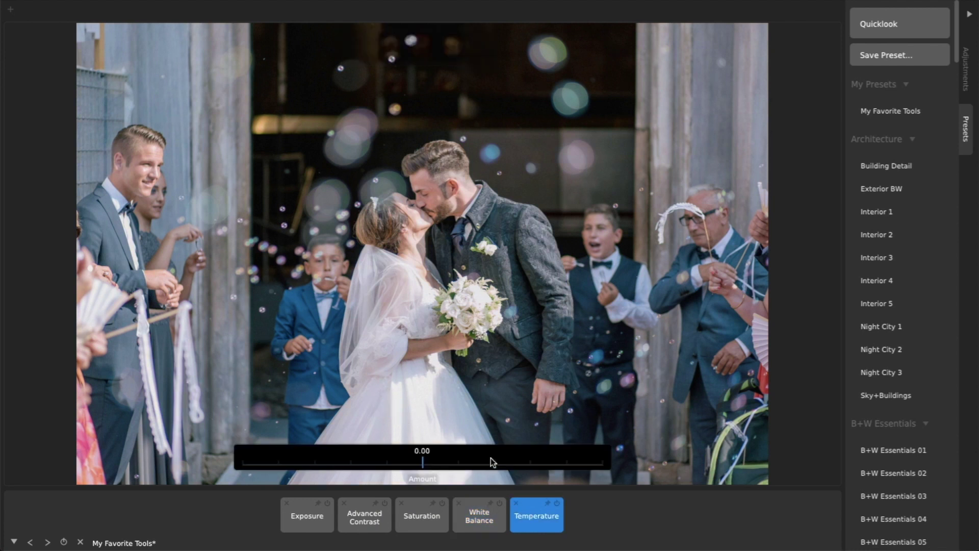
scroll(490, 455, up, 1)
scroll(489, 451, up, 3)
scroll(490, 452, up, 1)
scroll(489, 452, up, 1)
click(594, 515)
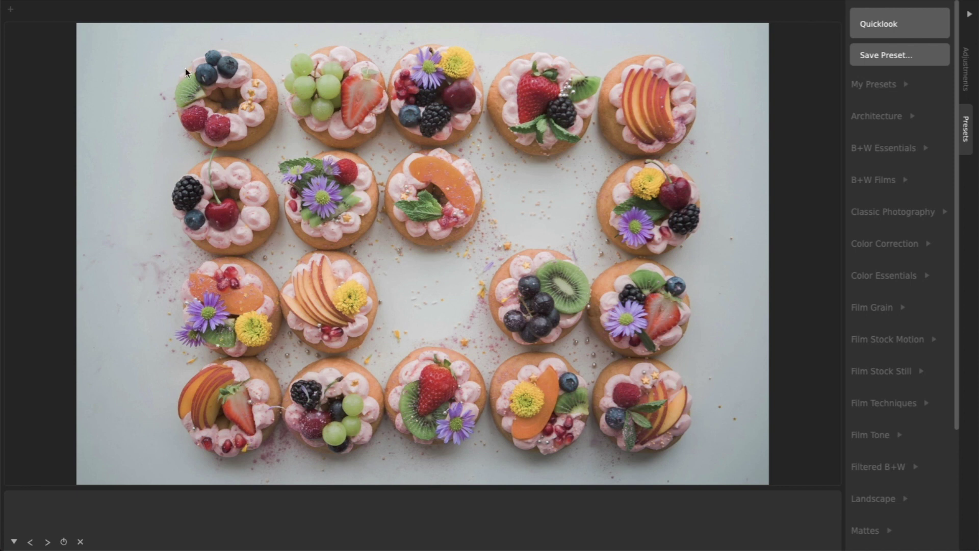
Bring up the File menu over the tartlet photo to find Reveal Presets Folder.
click(131, 3)
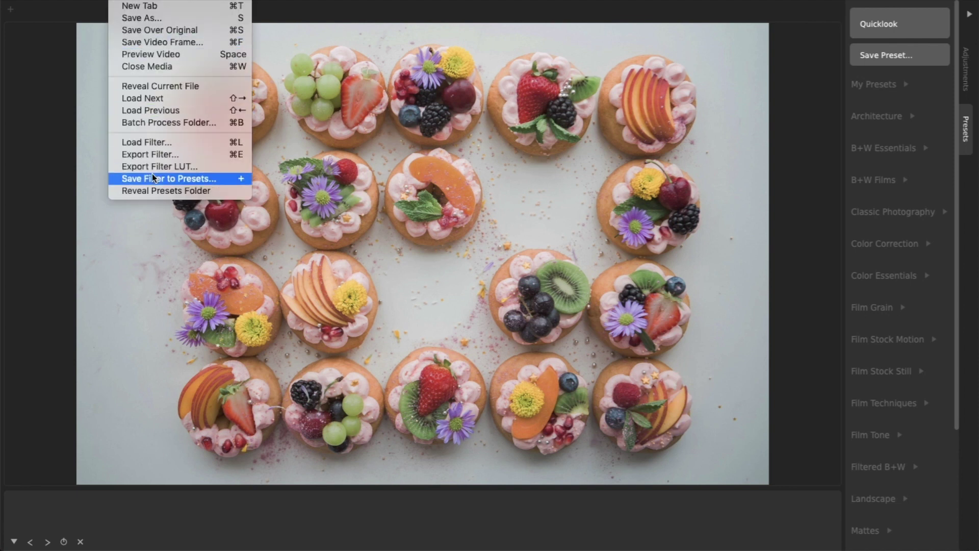
Reveal the Presets folder in Finder and create a new folder named 'My Instagram' in it.
click(154, 191)
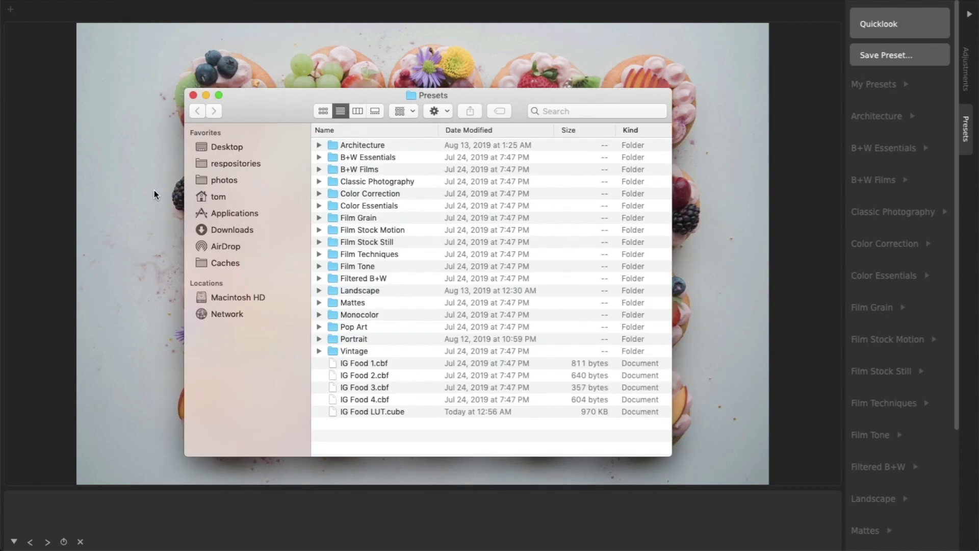
right_click(365, 429)
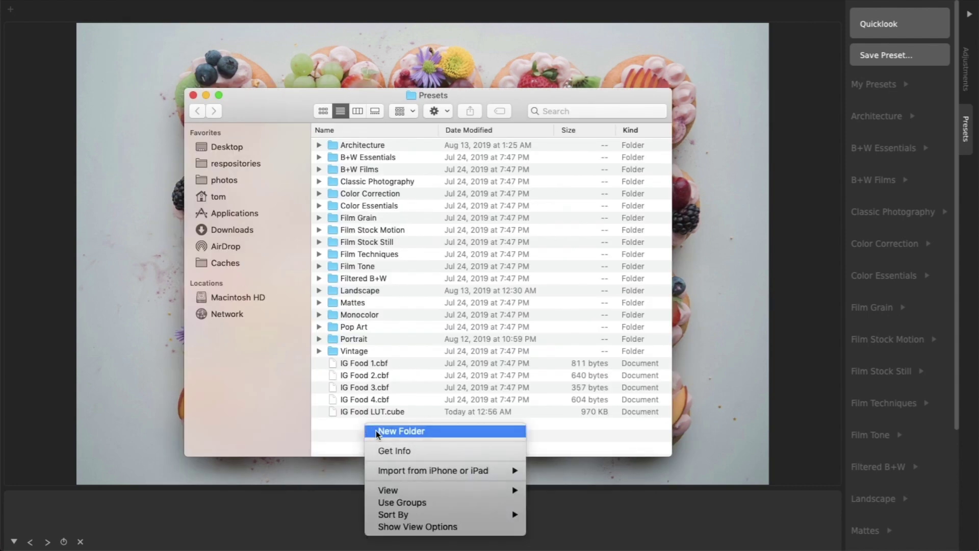
click(375, 431)
text(My )
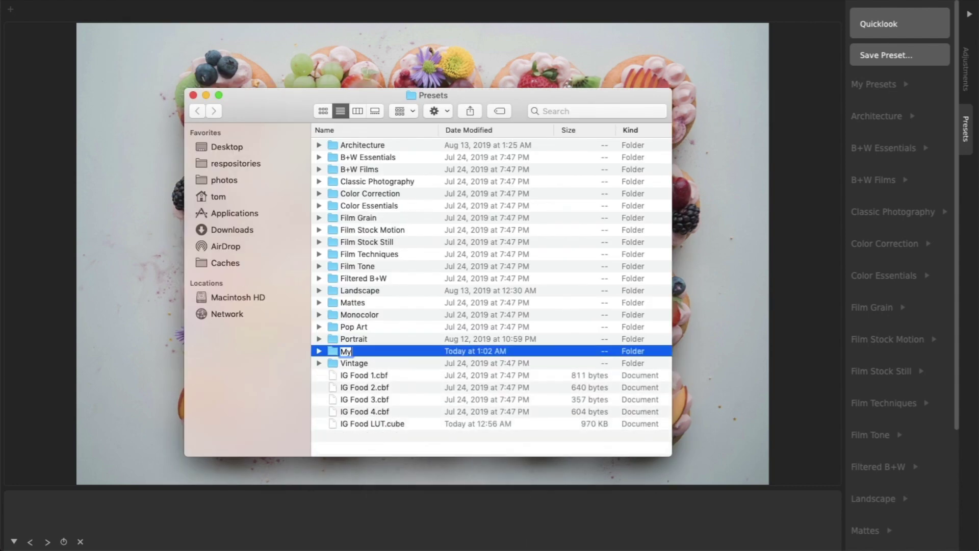
text(Instagra)
text(m)
key(Return)
Move IG Food 1–4.cbf and IG Food LUT.cube into the My Instagram folder.
click(377, 377)
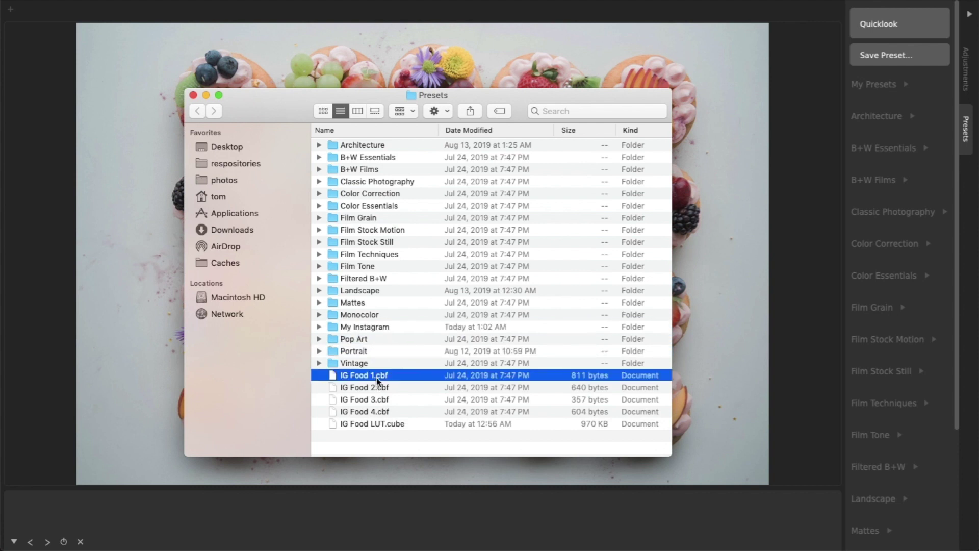
shift+click(376, 411)
drag(362, 378, 365, 330)
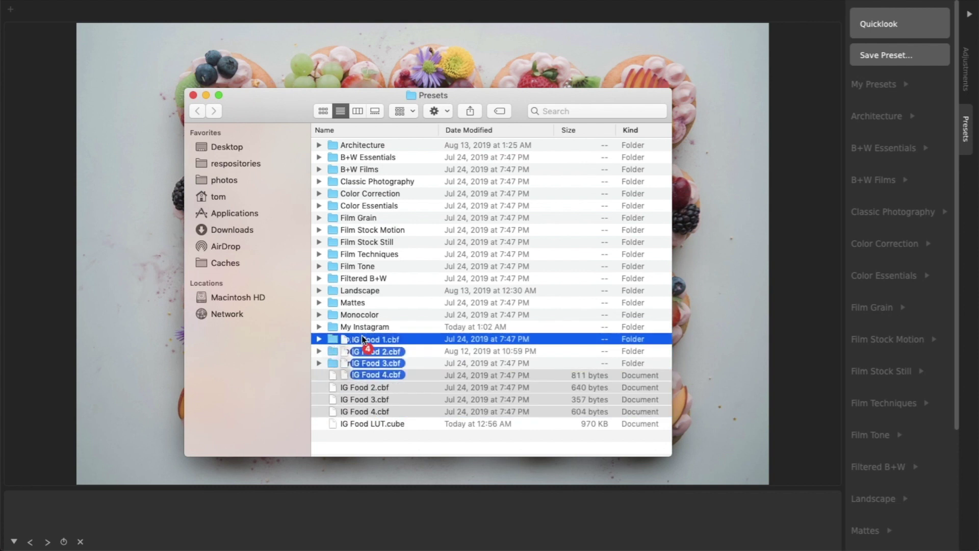
click(319, 326)
click(354, 422)
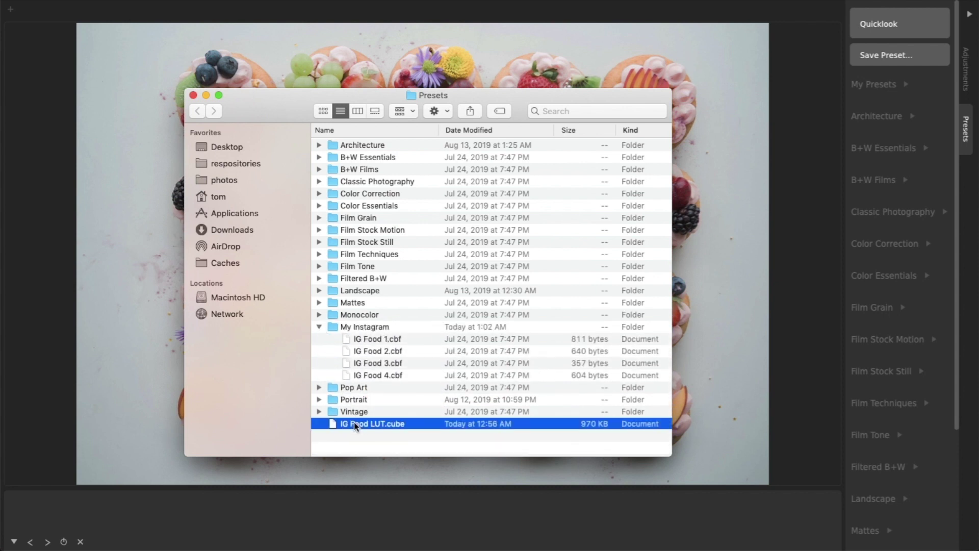
drag(360, 423, 372, 332)
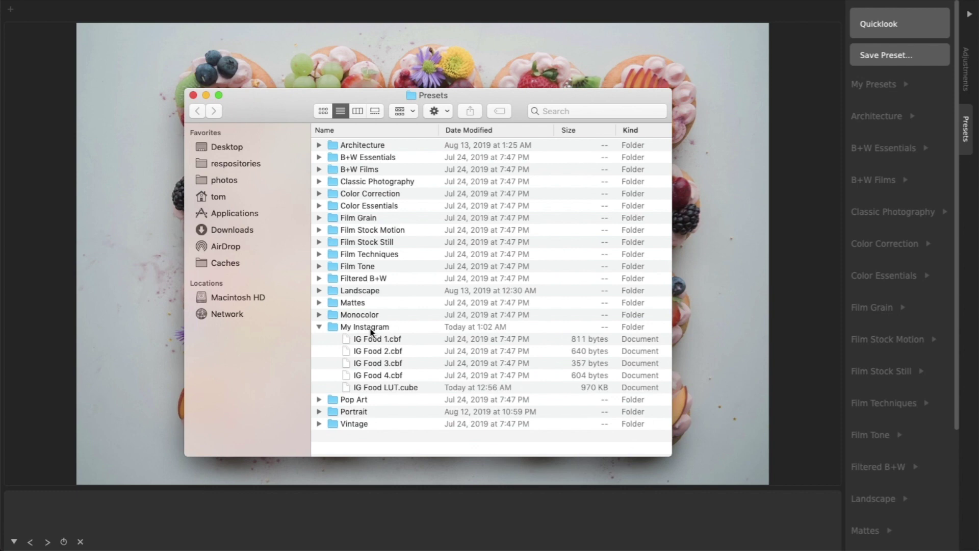
Back in CameraBag, expand the My Instagram preset group listing IG Food 1–4 and IG Food LUT.
click(167, 308)
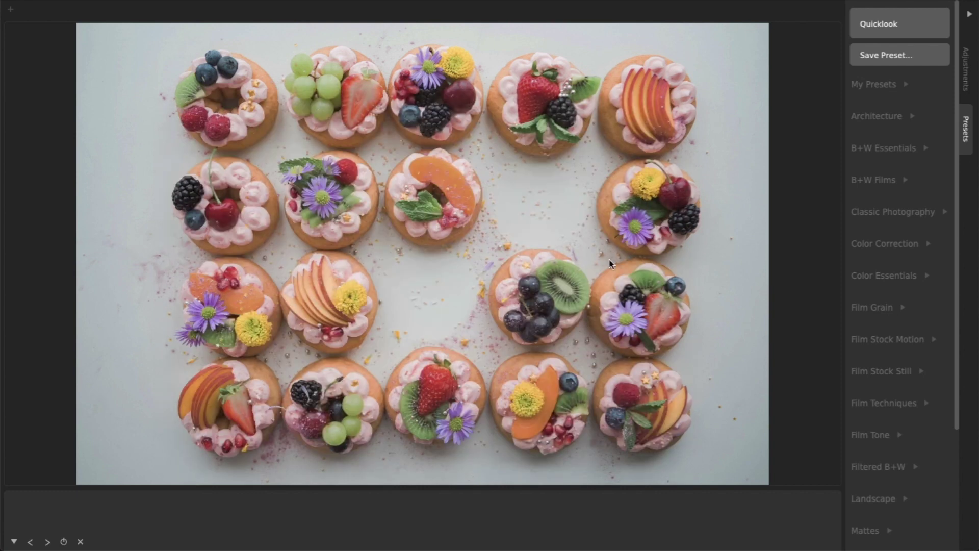
scroll(884, 212, down, 3)
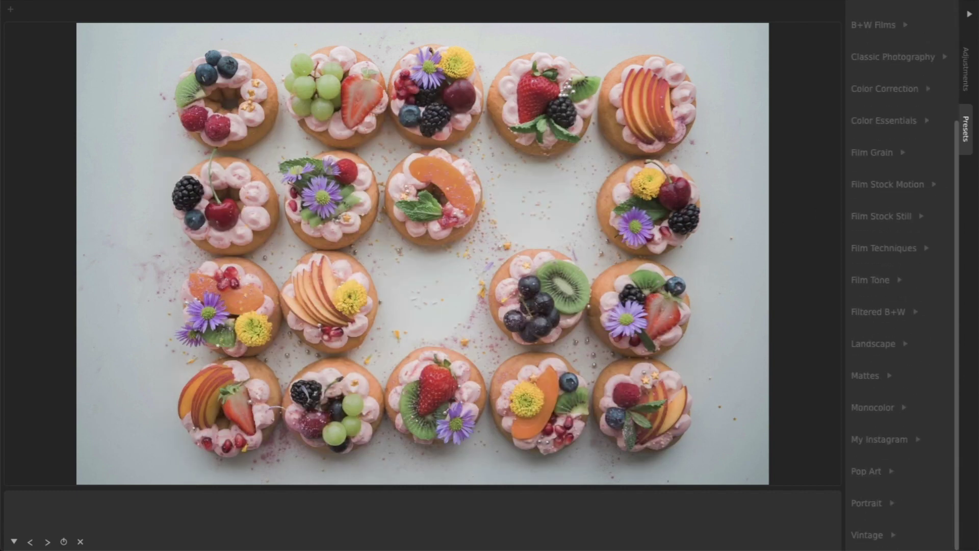
click(883, 438)
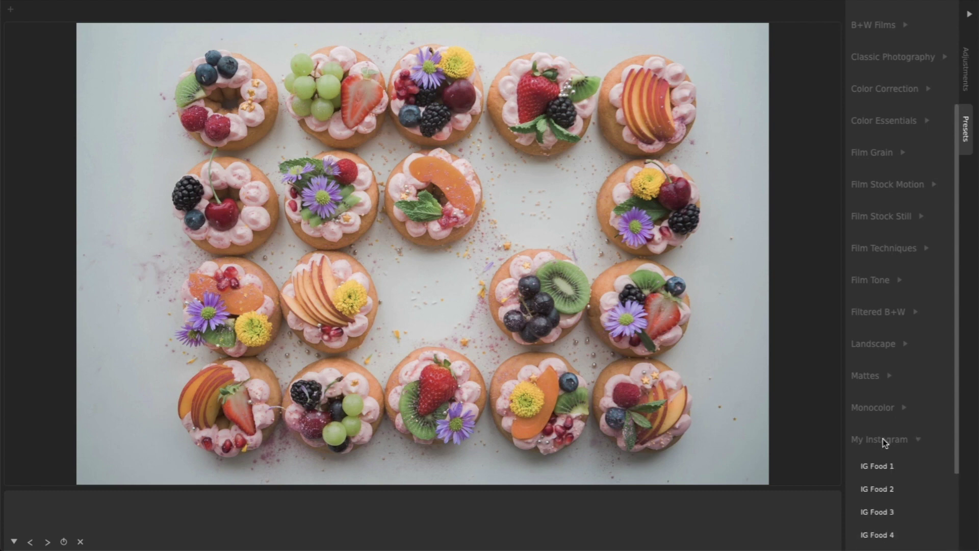
scroll(883, 439, down, 2)
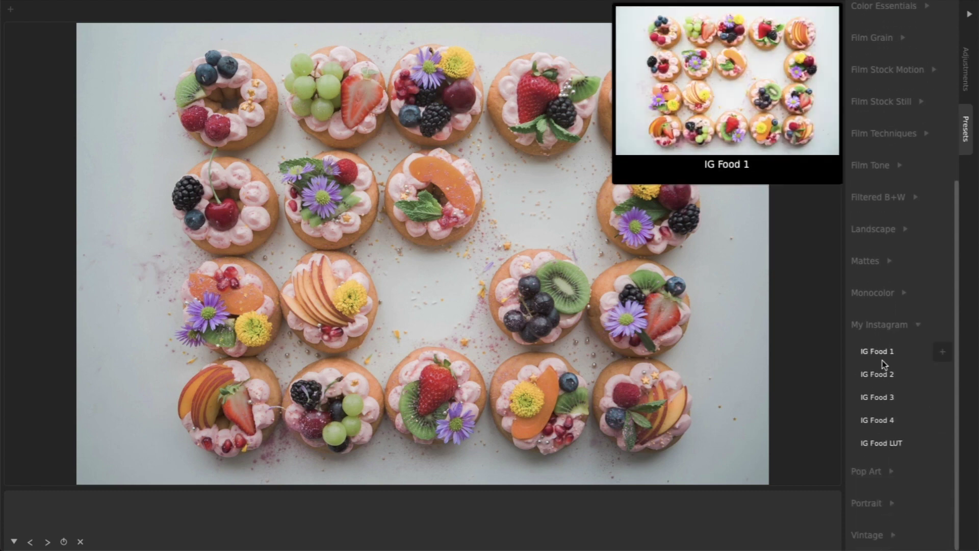